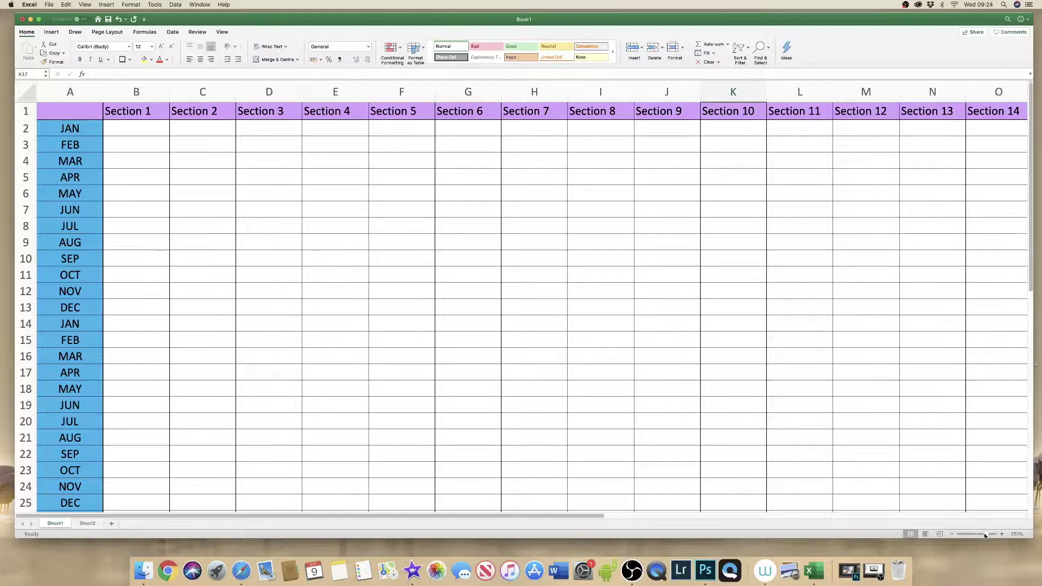
Zoom out and back in, then scroll around the month-by-section grid to view it.
left_click_drag(986, 535, 982, 535)
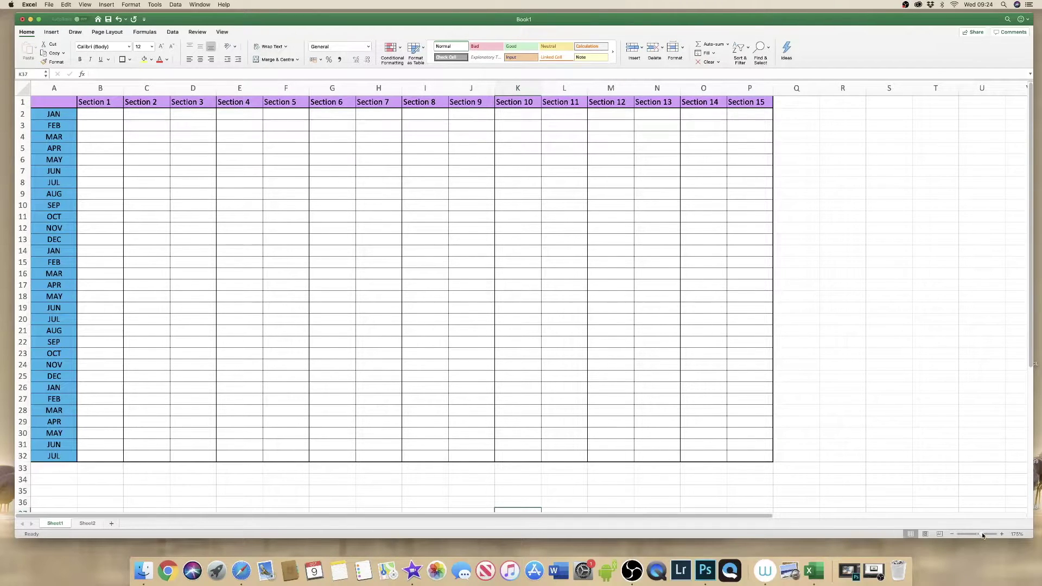
left_click_drag(982, 535, 986, 535)
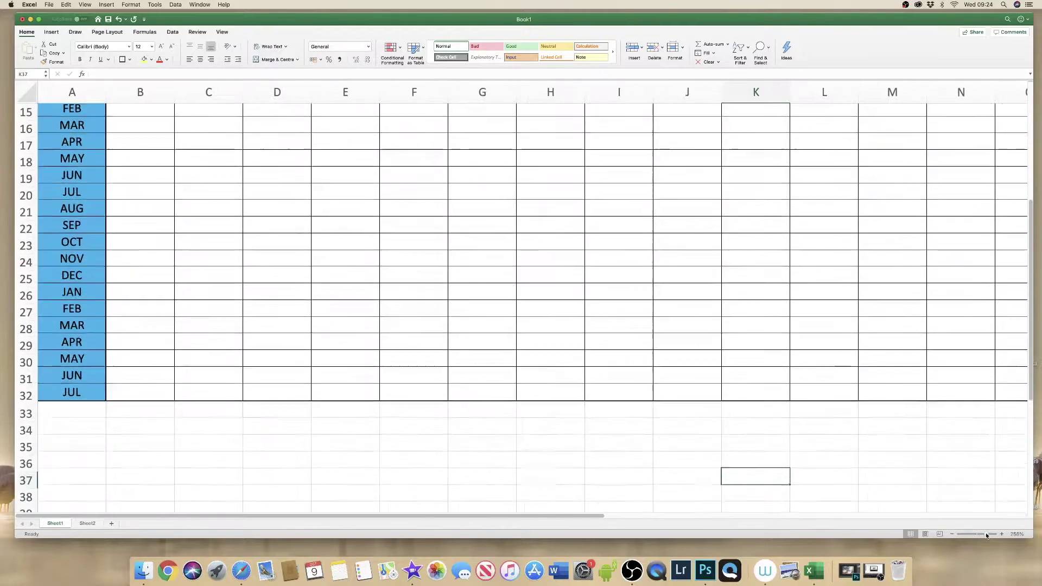
left_click_drag(1028, 208, 1028, 92)
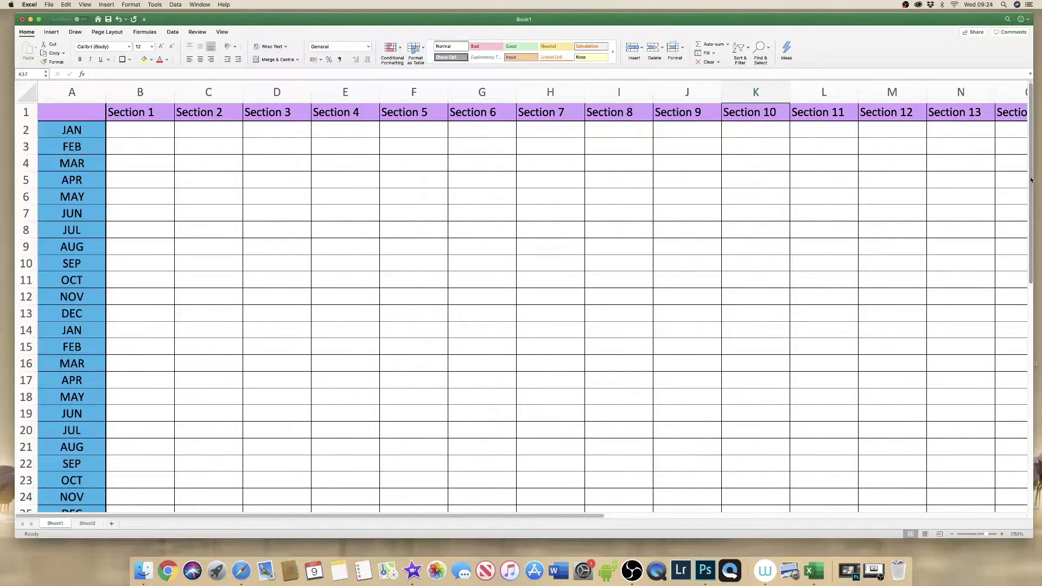
mouse_move(1033, 186)
left_mouse_down()
mouse_move(1037, 244)
mouse_move(1039, 173)
left_mouse_up()
scroll(1039, 186, "down", 3)
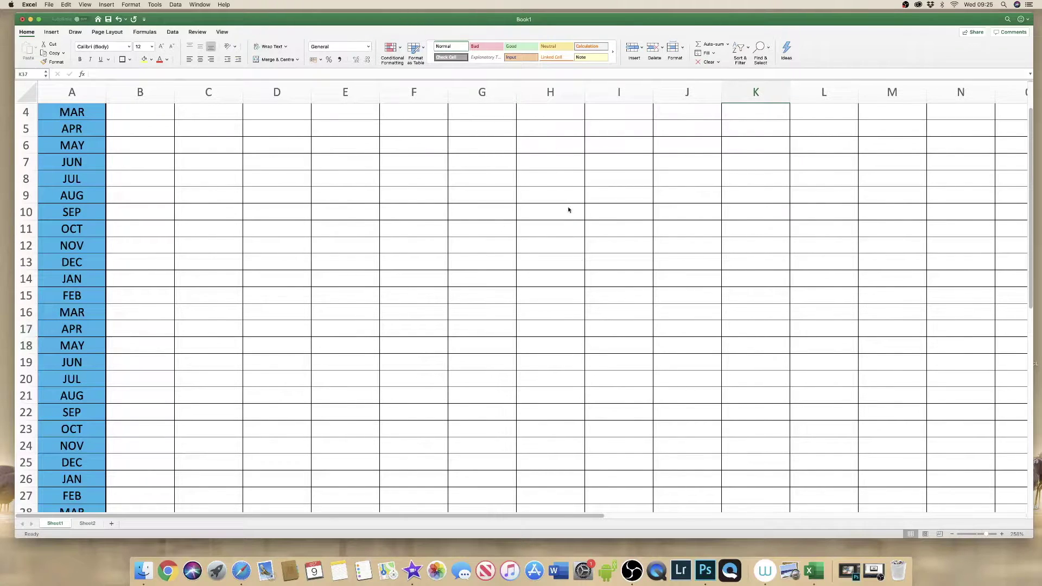
scroll(1031, 225, "up", 3)
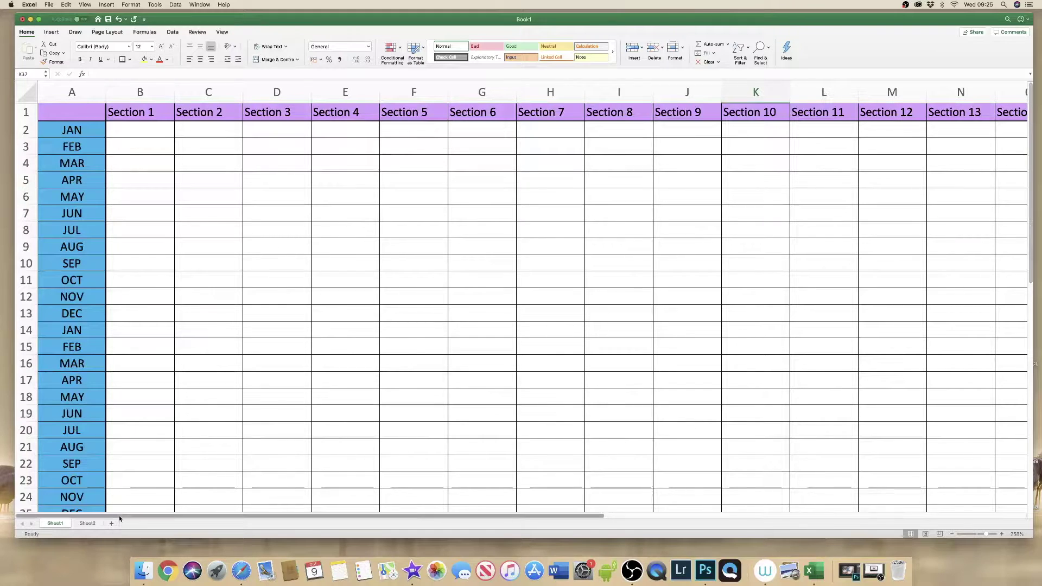
mouse_move(123, 517)
left_mouse_down()
mouse_move(263, 520)
mouse_move(126, 514)
left_mouse_up()
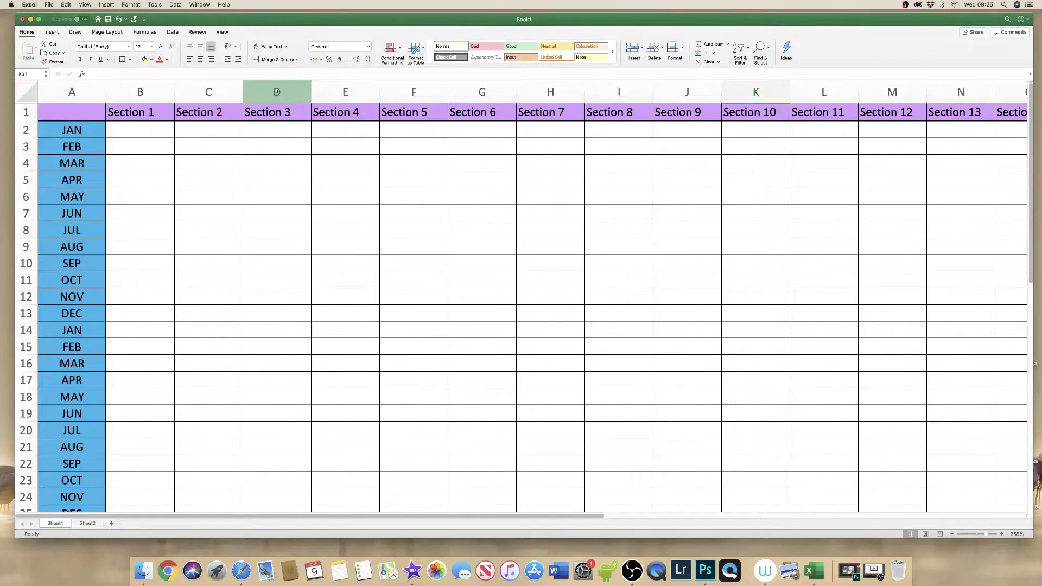
Apply Freeze Top Row and scroll up and down to confirm the Section header stays fixed.
left_click(222, 33)
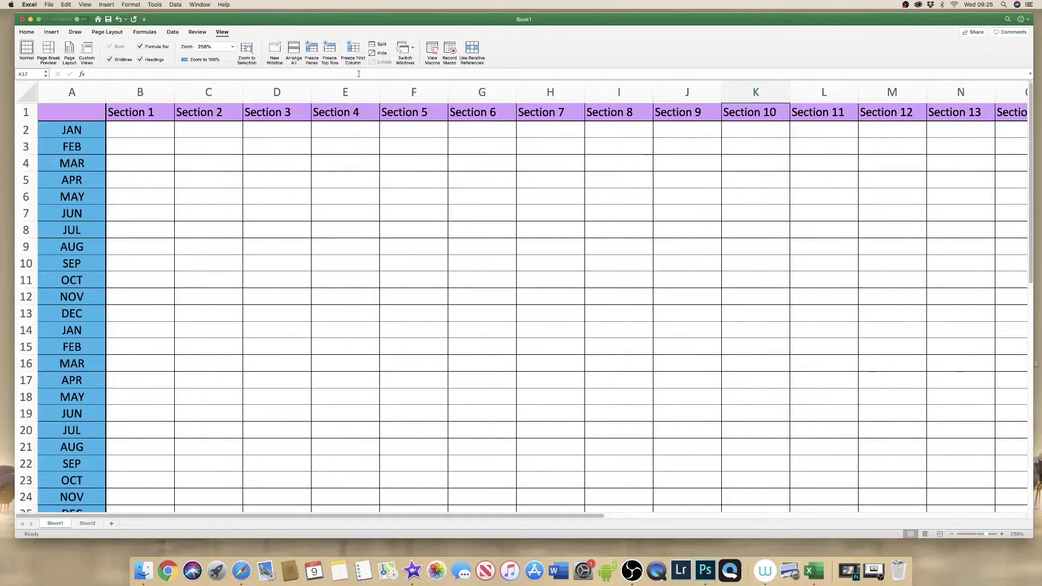
left_click(330, 51)
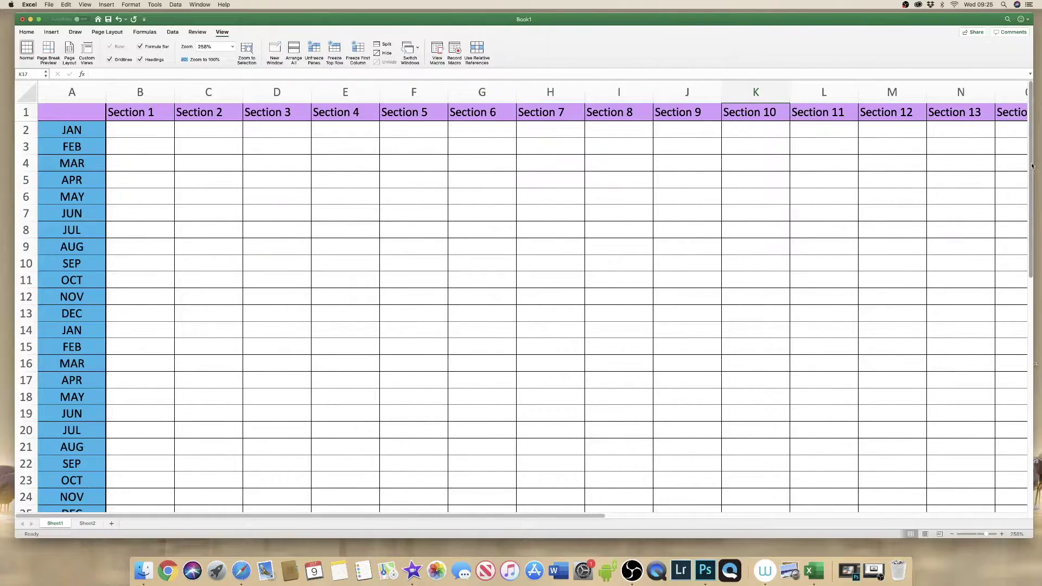
left_click_drag(1031, 169, 1038, 282)
scroll(543, 271, "down", 5)
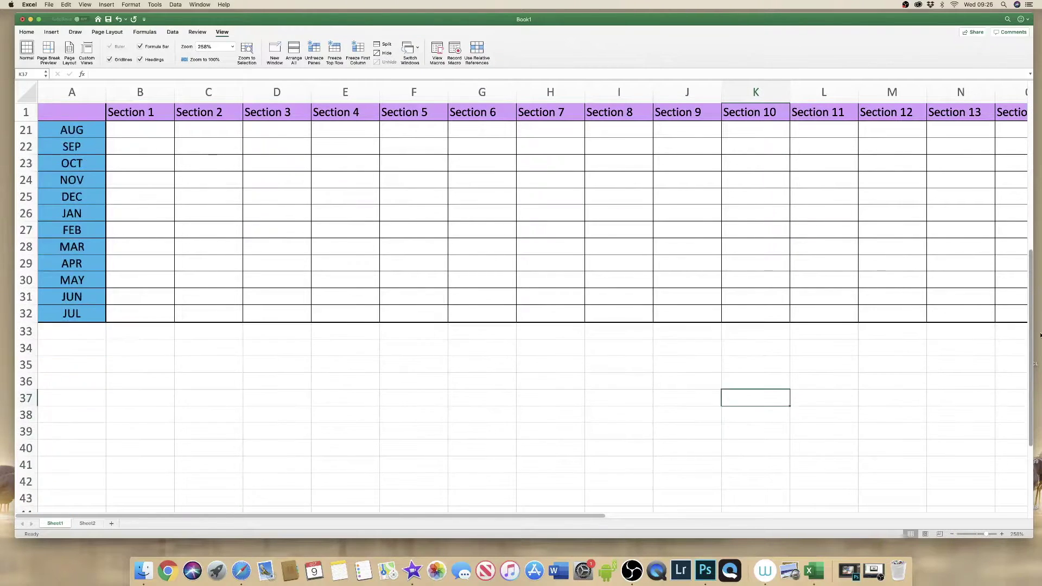
scroll(542, 272, "up", 3)
scroll(521, 304, "up", 6)
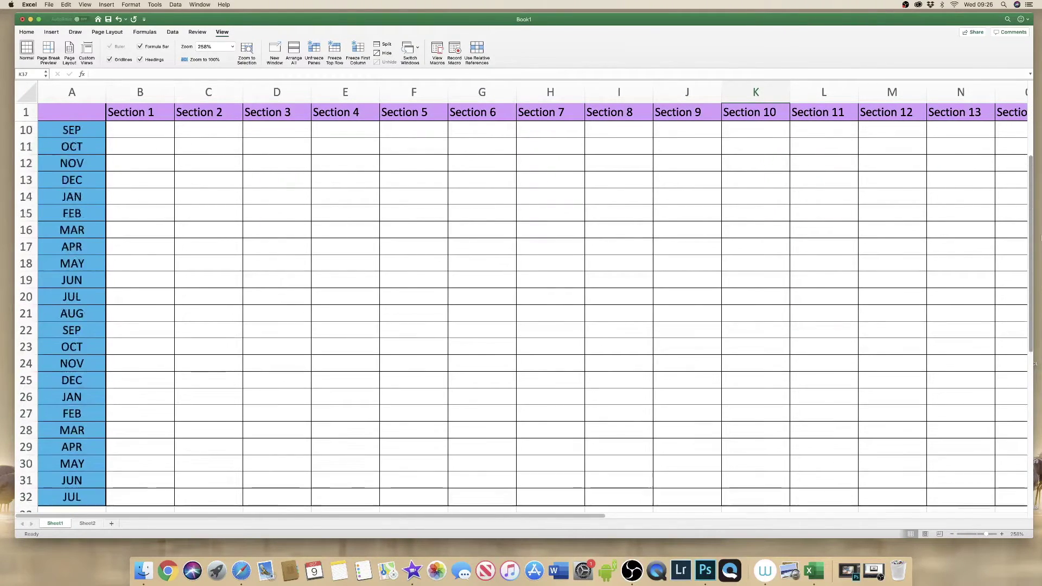
scroll(522, 304, "down", 10)
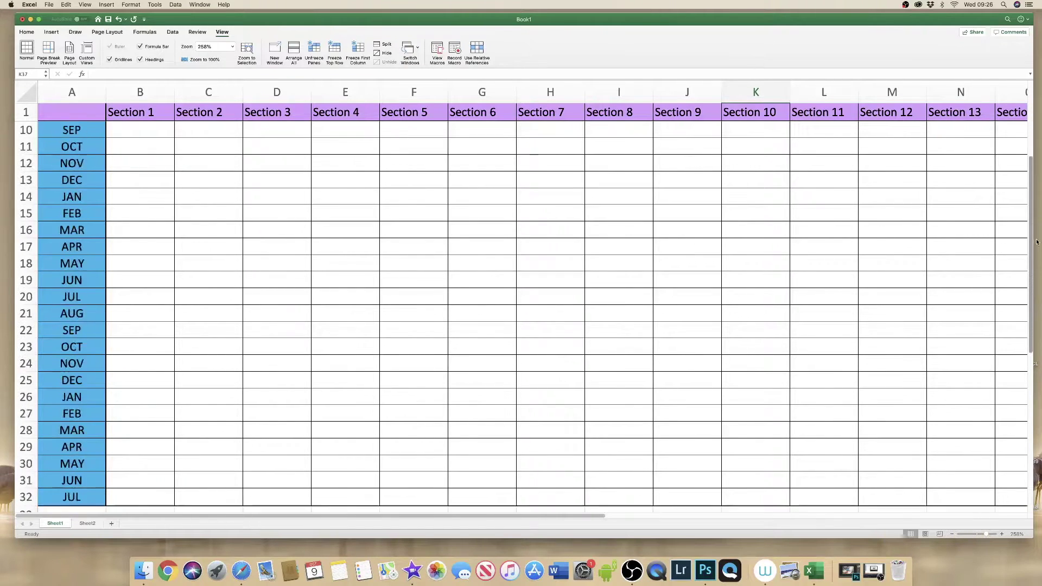
scroll(521, 304, "up", 4)
scroll(513, 144, "up", 5)
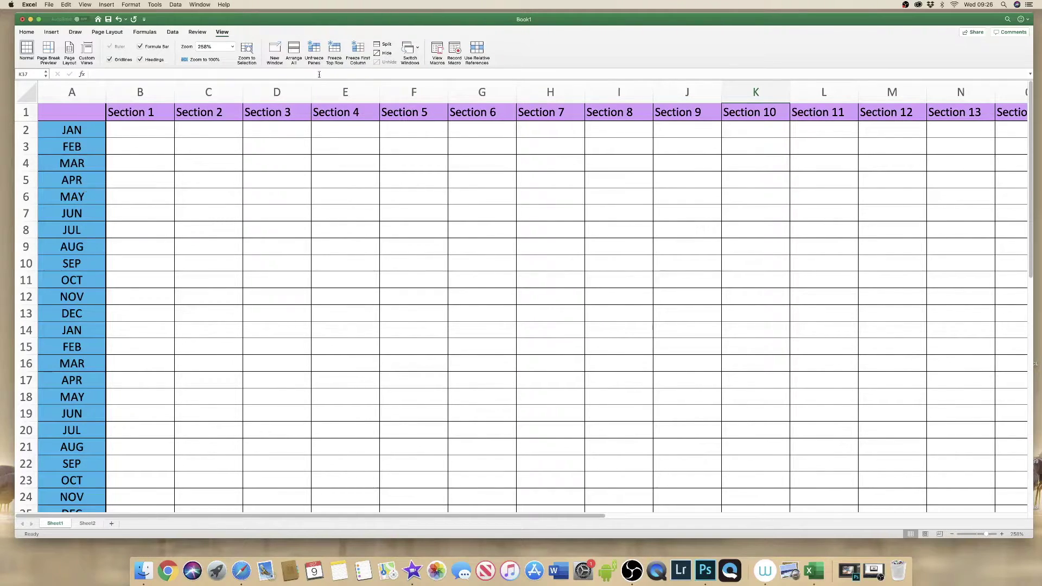
Apply Freeze First Column to lock month column A, then scroll sideways and vertically to test it.
left_click(359, 50)
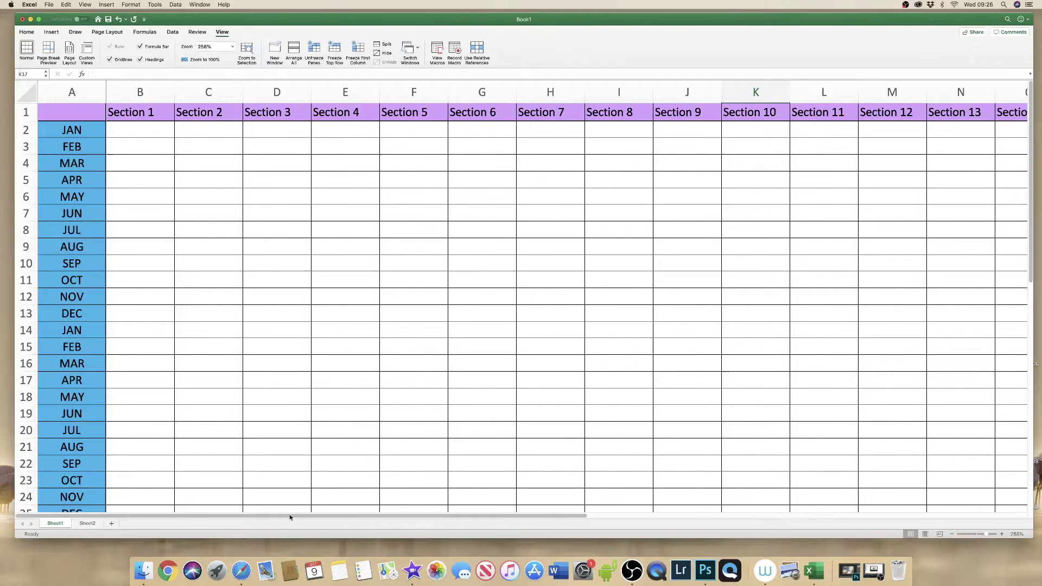
left_click_drag(301, 516, 289, 536)
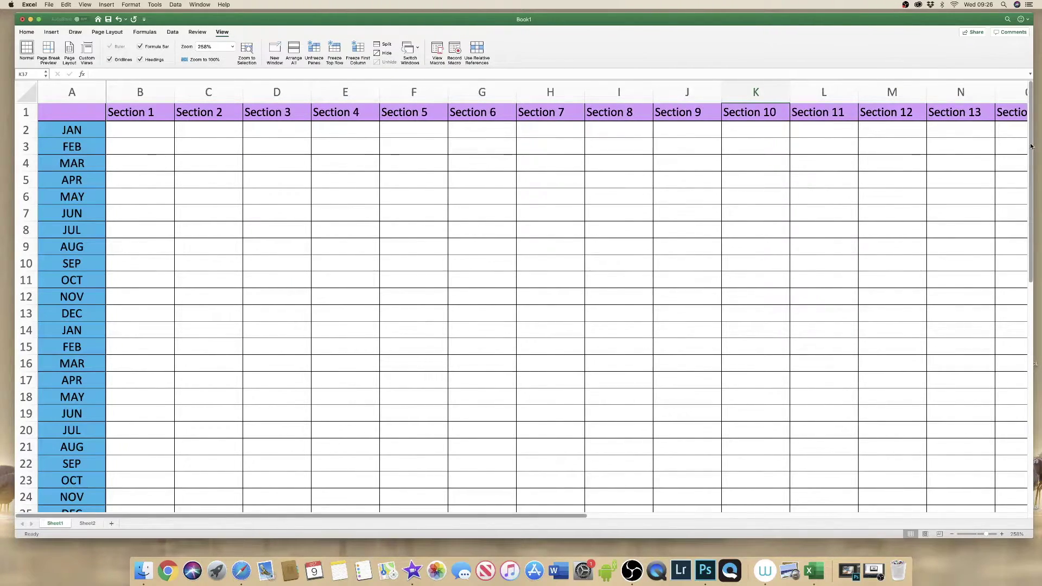
mouse_move(1032, 146)
left_mouse_down()
mouse_move(1026, 322)
mouse_move(1030, 146)
left_mouse_up()
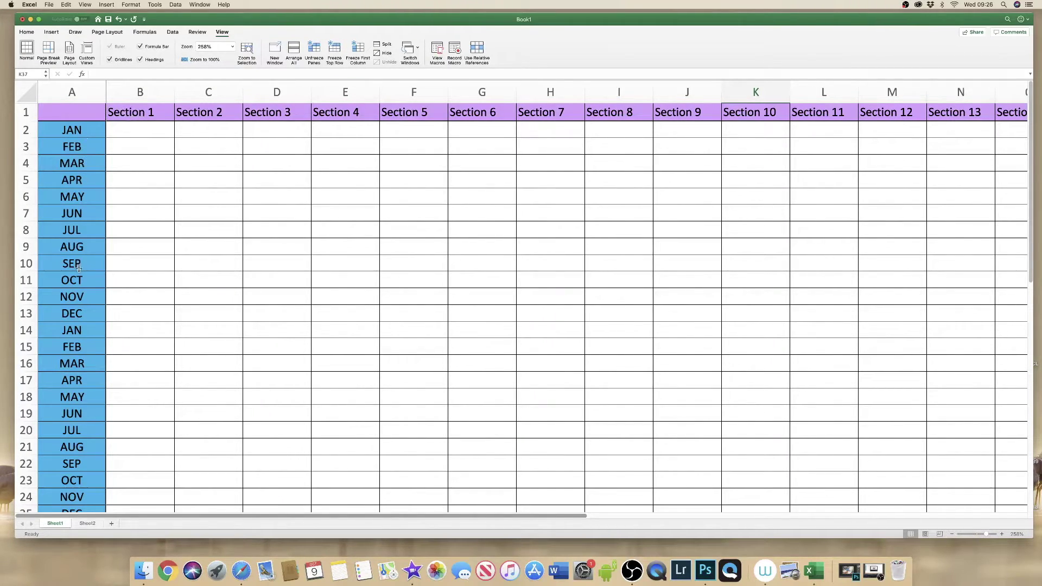
Unfreeze the panes, then reapply Freeze Panes with cell A1 selected.
left_click(314, 51)
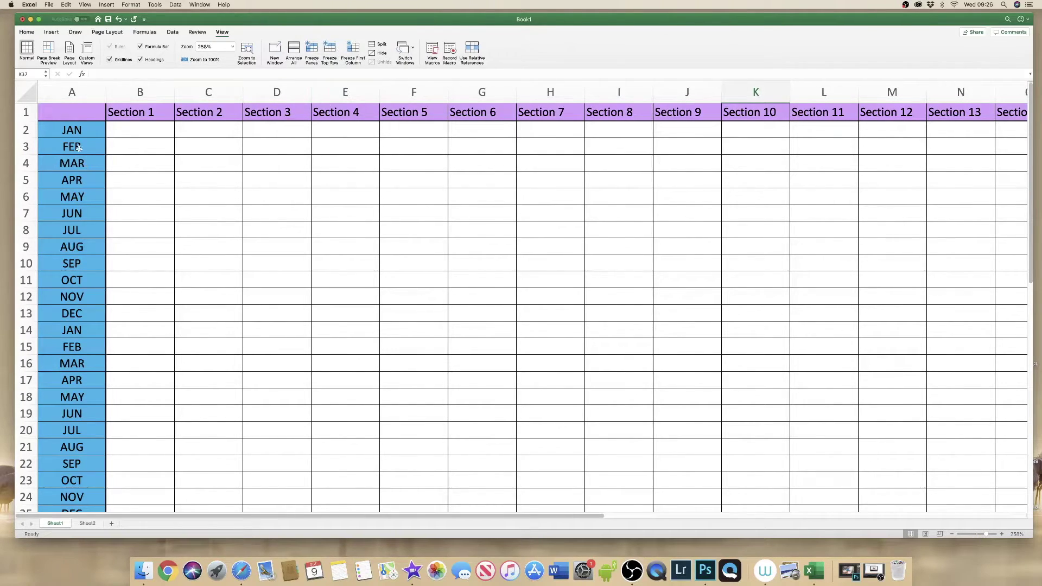
left_click(71, 112)
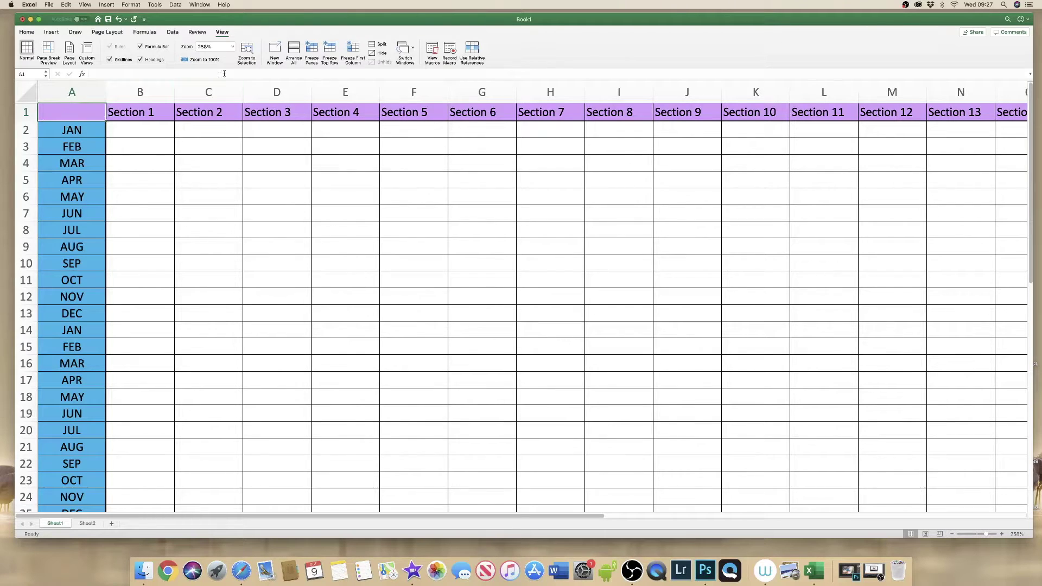
left_click(312, 52)
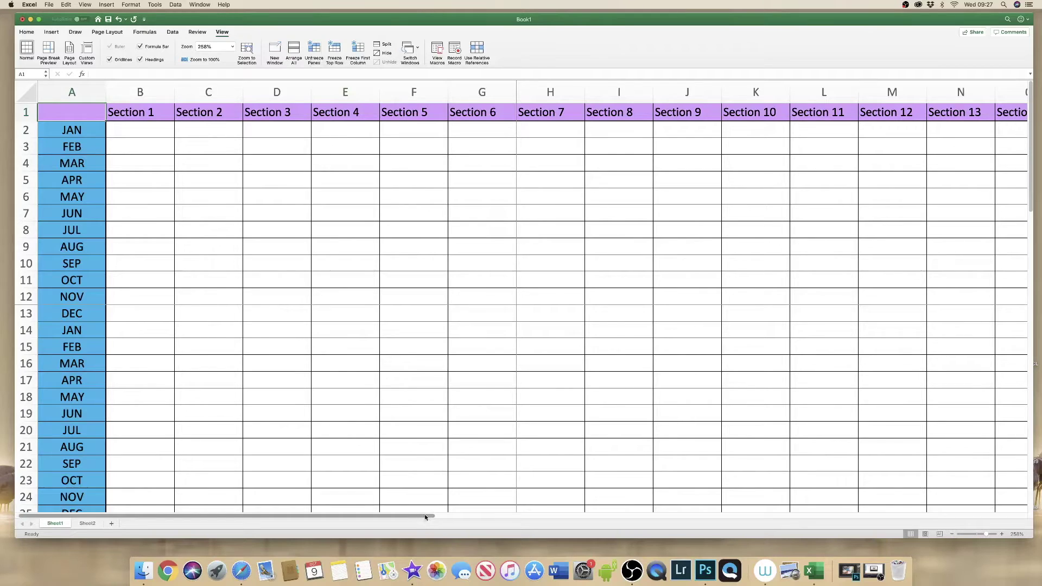
Scroll to show rows 1–12 stay put, then select a block of cells in the frozen area.
left_click_drag(440, 513, 366, 530)
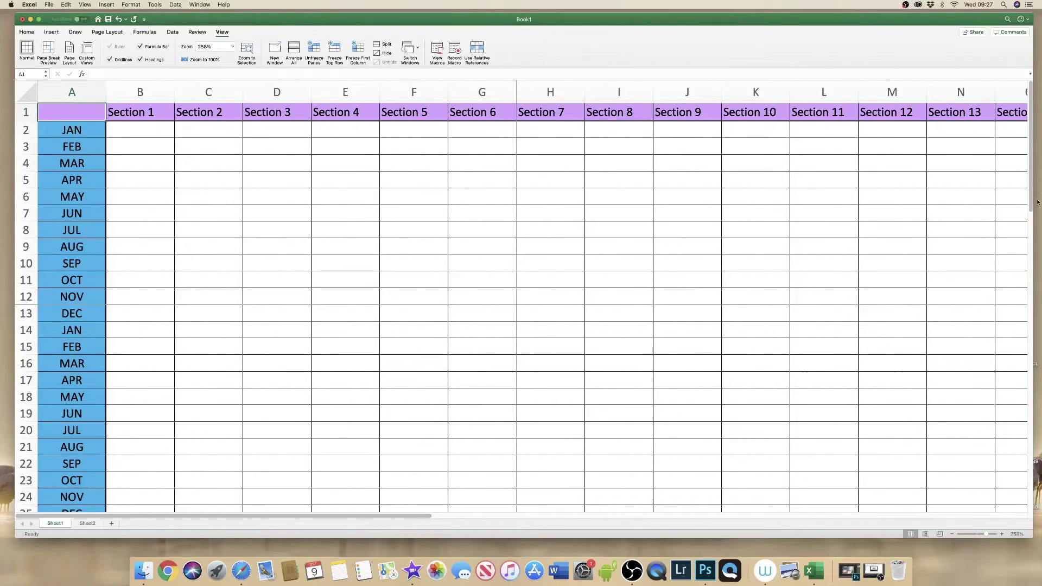
left_click_drag(1031, 210, 1019, 300)
scroll(1013, 371, "down", 2)
scroll(1016, 344, "up", 8)
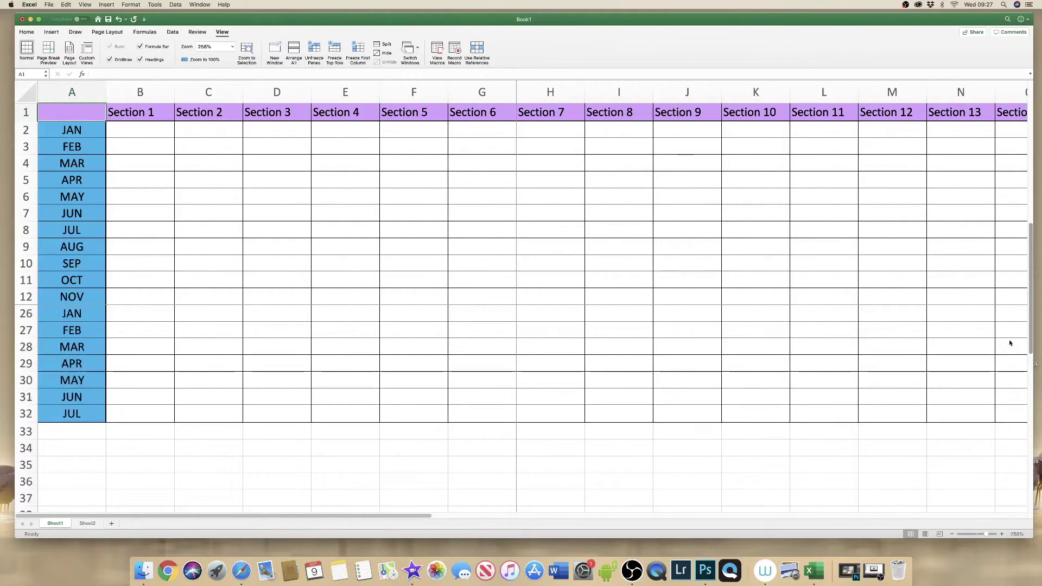
scroll(1016, 342, "down", 5)
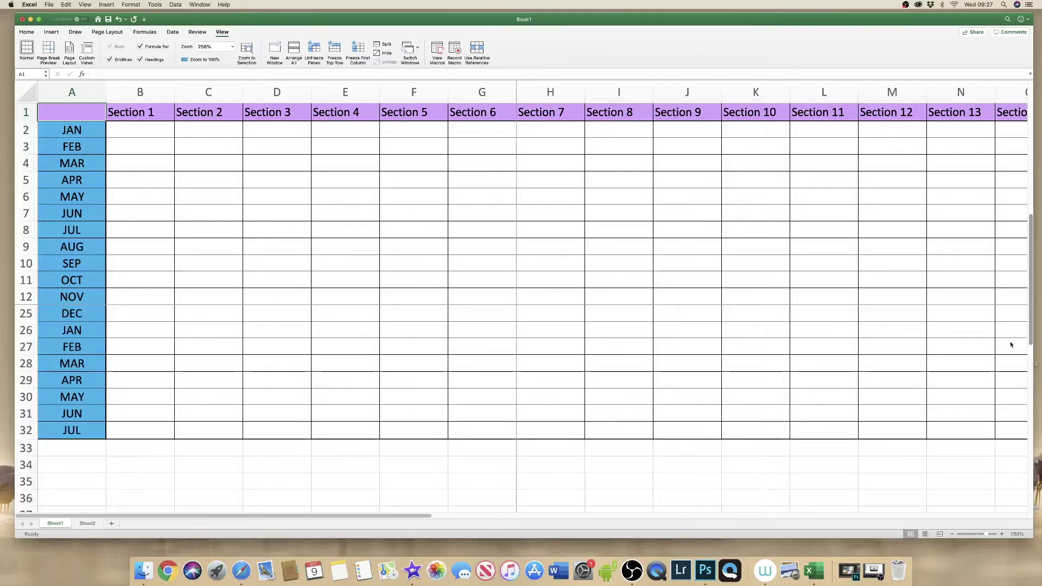
scroll(1015, 356, "up", 3)
scroll(1015, 239, "up", 3)
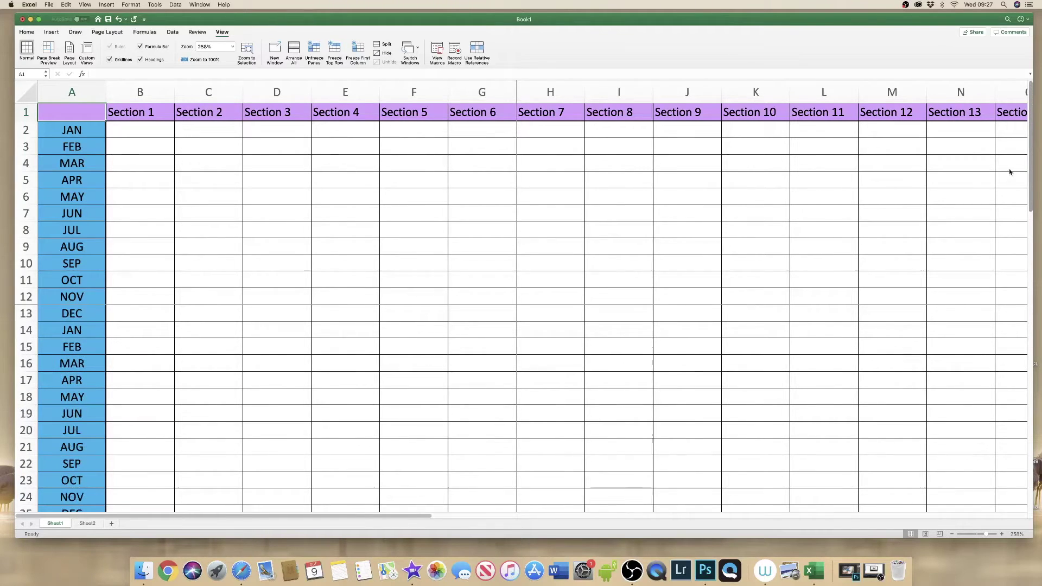
left_click_drag(486, 295, 72, 114)
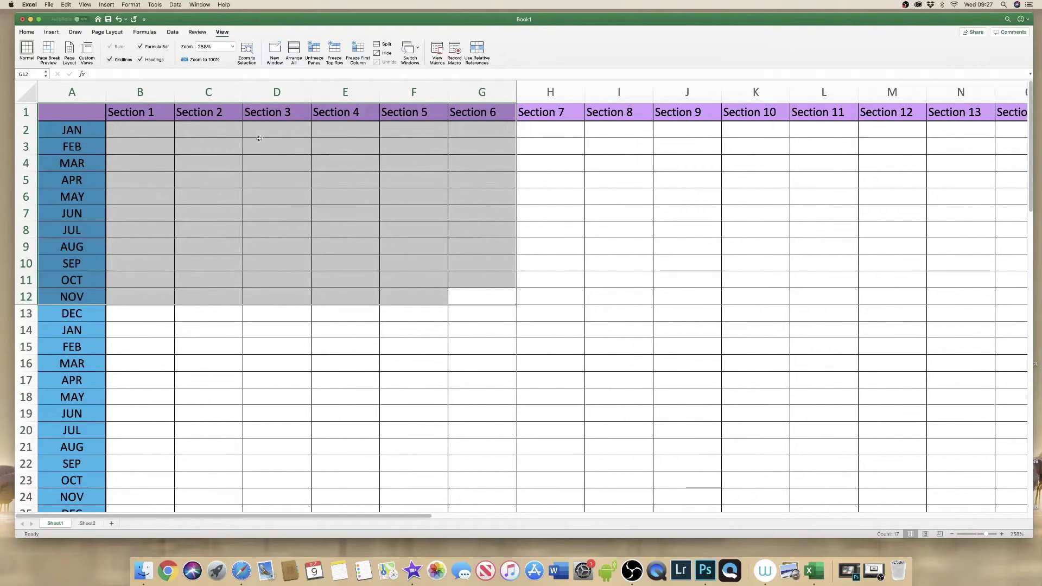
Clear the selection, unfreeze, and freeze panes at B2, then scroll down and right to test.
left_click(167, 325)
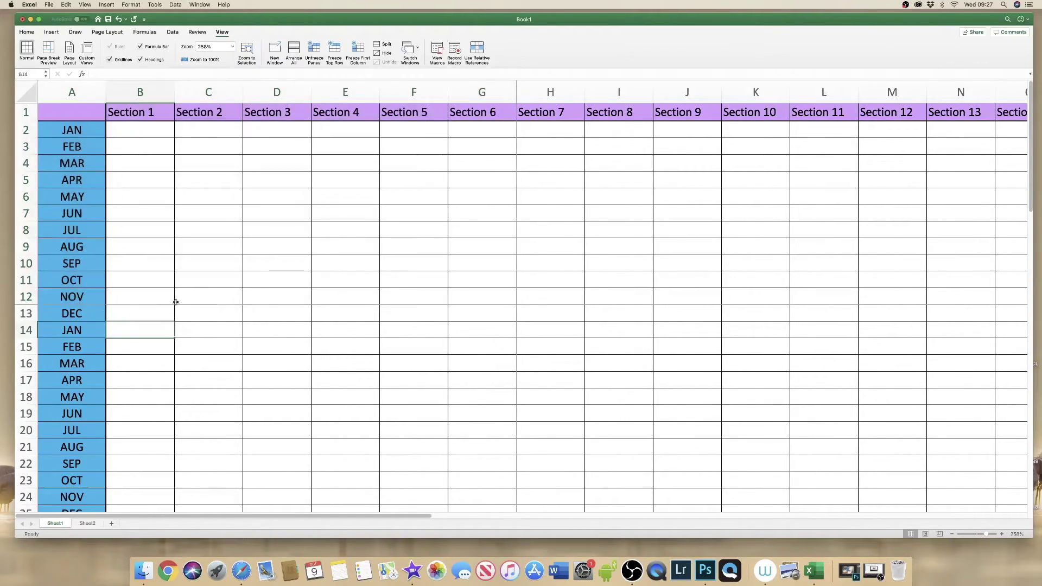
left_click(316, 49)
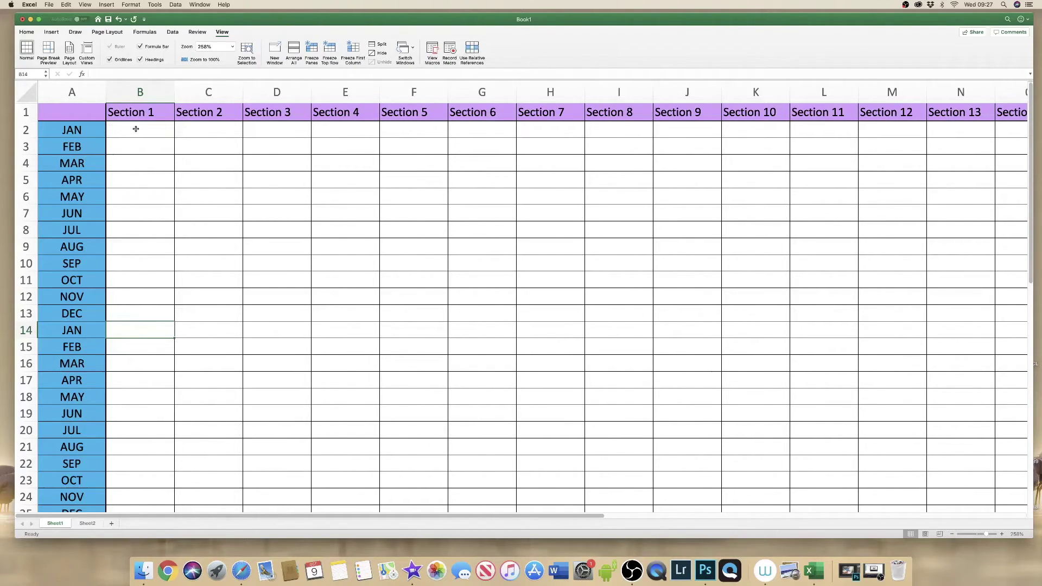
left_click(138, 131)
left_click(313, 50)
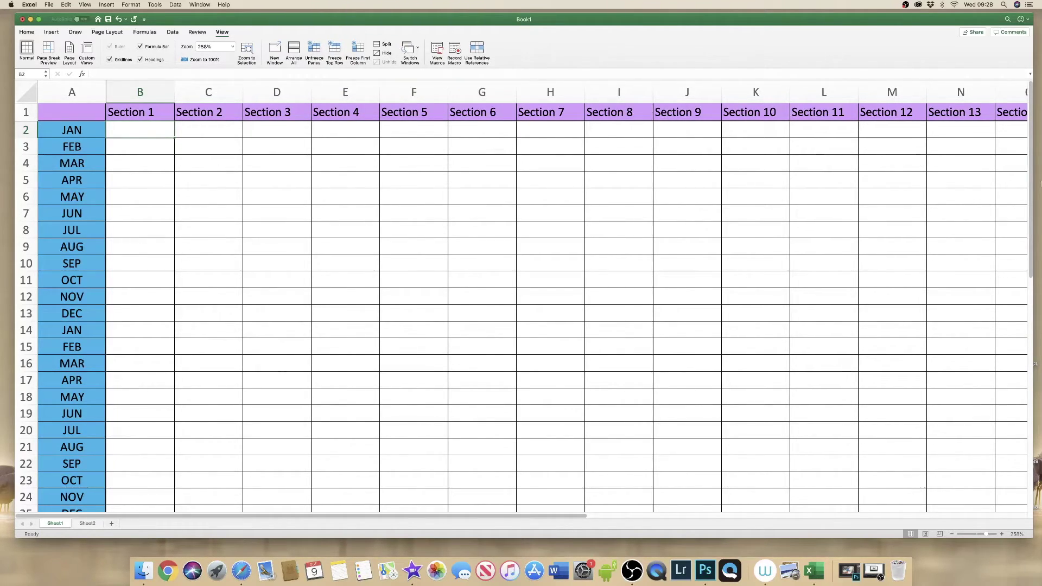
mouse_move(1031, 188)
left_mouse_down()
mouse_move(1039, 347)
mouse_move(1040, 193)
left_mouse_up()
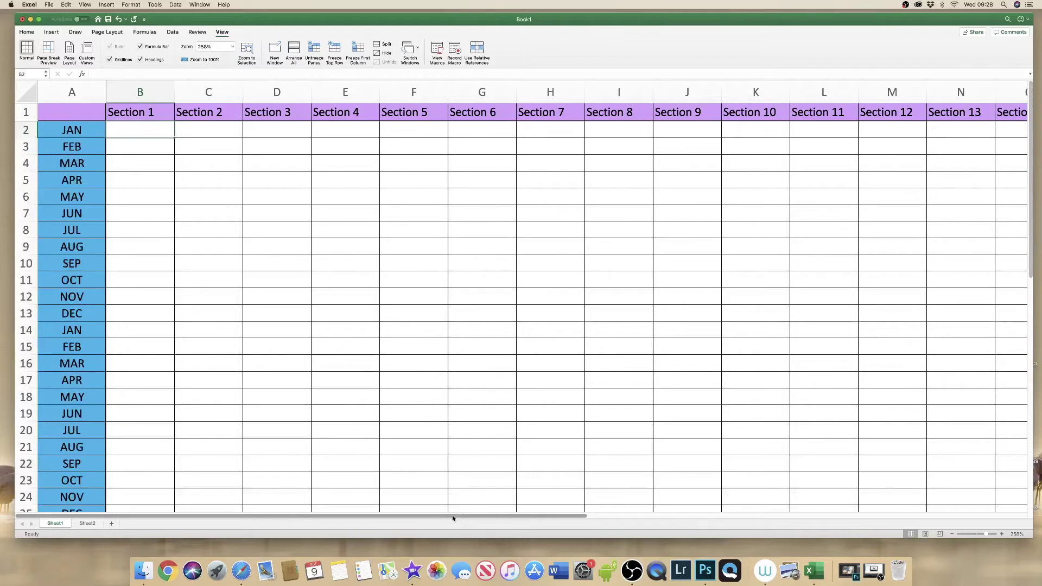
left_click_drag(454, 518, 424, 518)
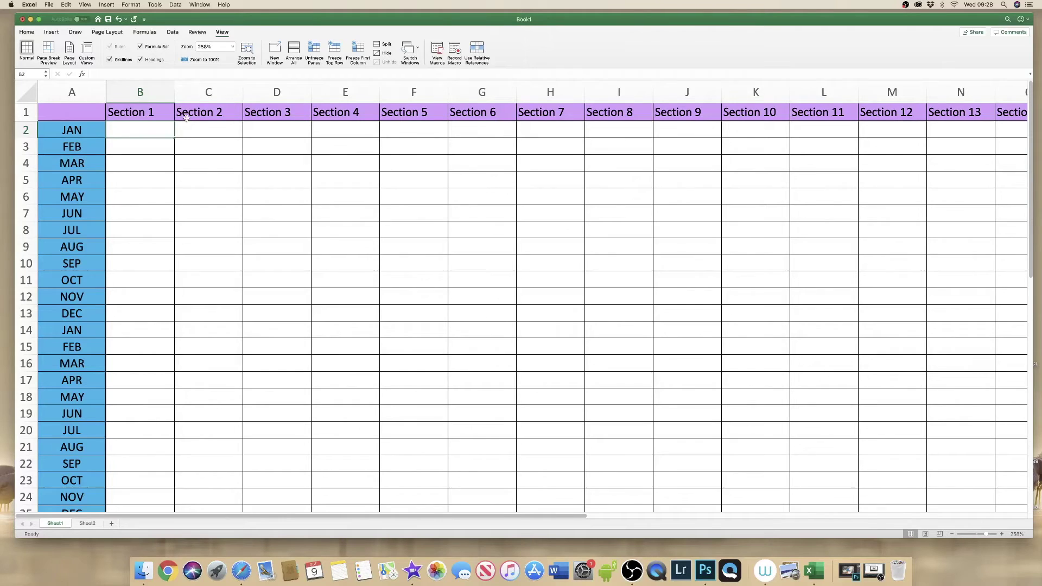
On Sheet2, zoom to 251%, freeze panes at C3, and scroll to check rows 1–2 and columns A–B stay fixed.
left_click(88, 524)
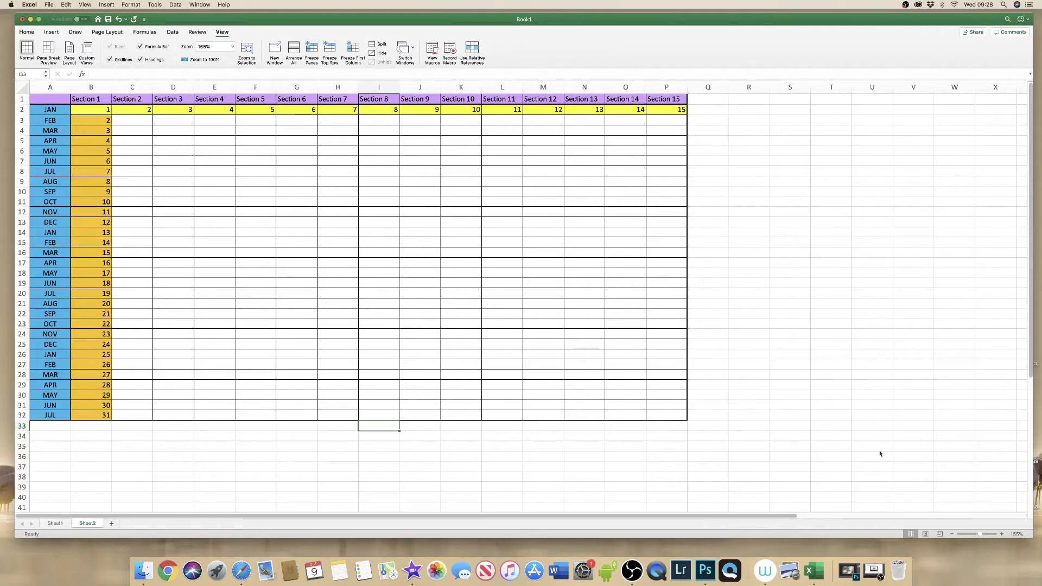
left_click_drag(982, 535, 986, 531)
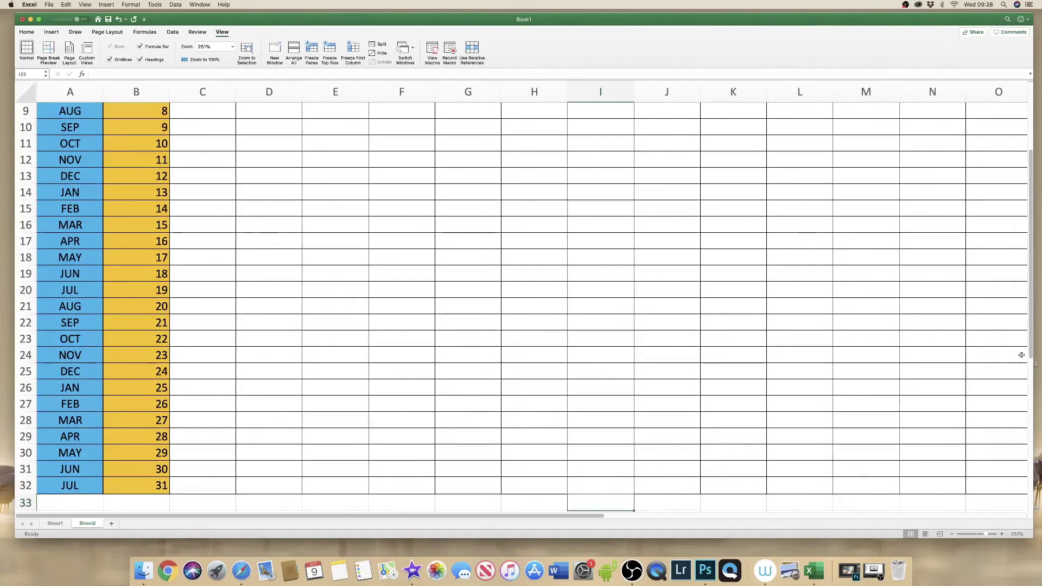
scroll(684, 181, "up", 5)
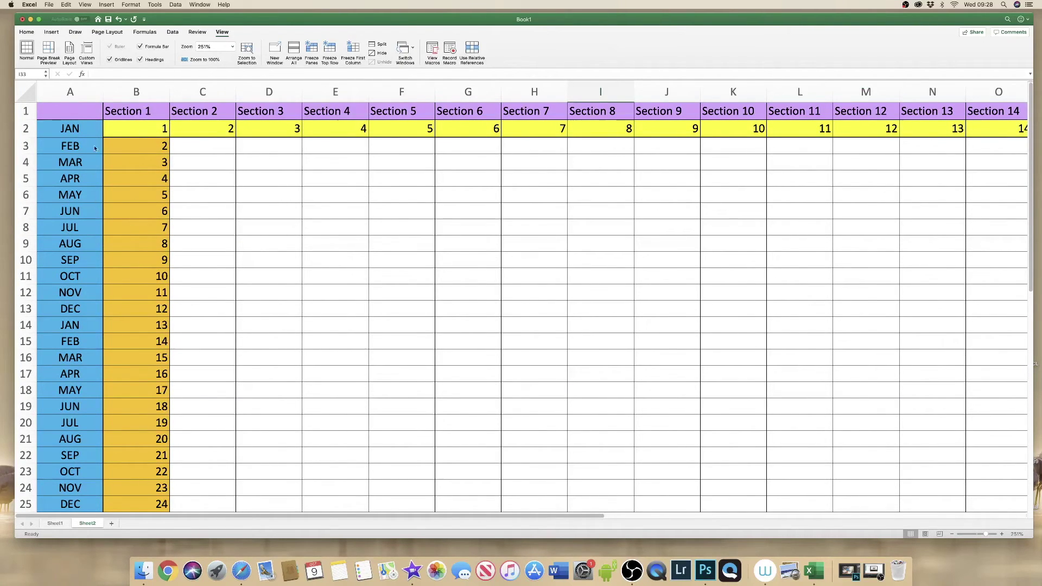
left_click(204, 148)
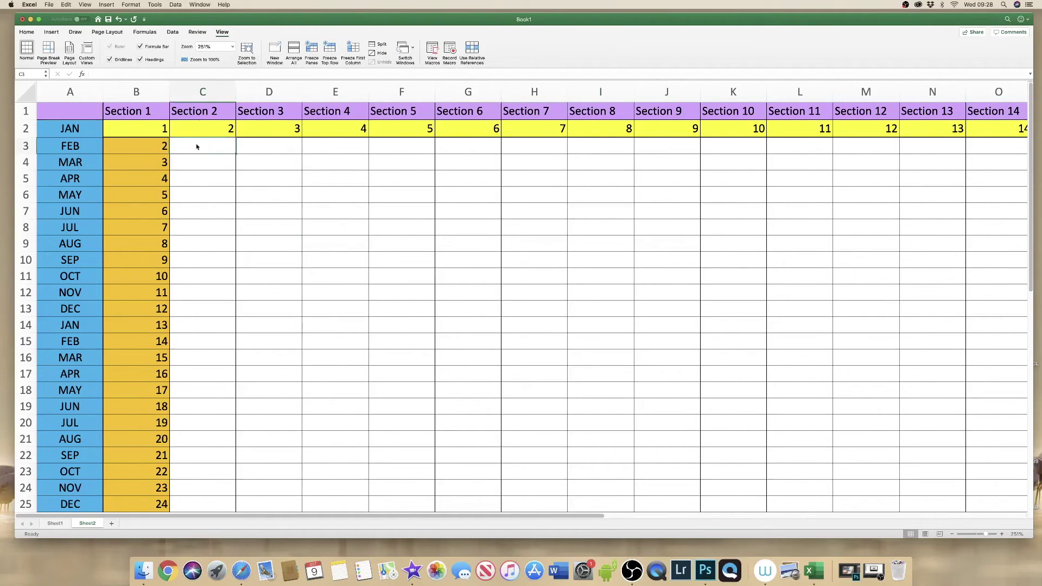
left_click(313, 52)
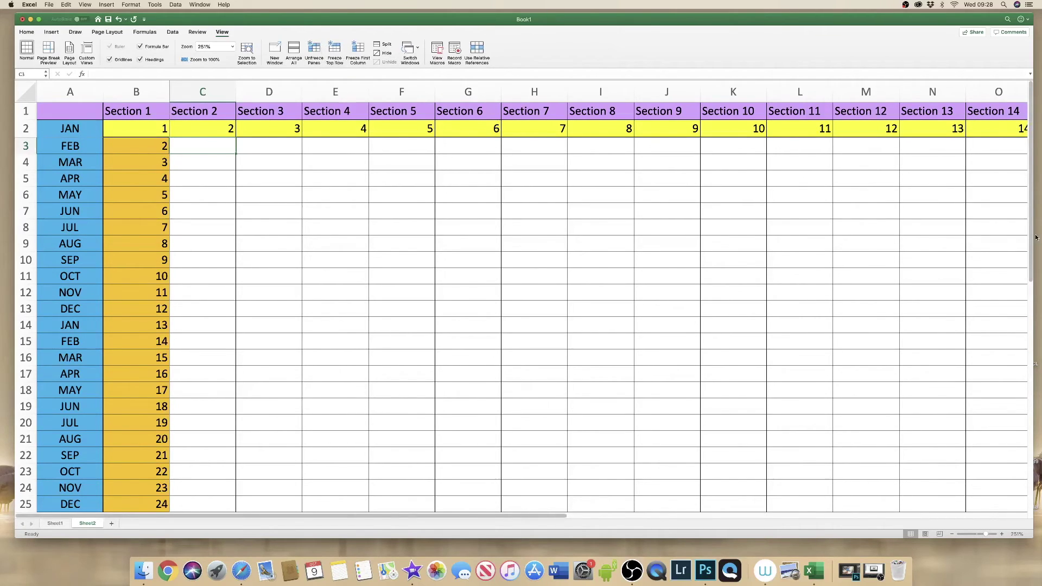
mouse_move(1032, 241)
left_mouse_down()
mouse_move(1033, 430)
mouse_move(1028, 248)
mouse_move(1007, 377)
mouse_move(1025, 242)
left_mouse_up()
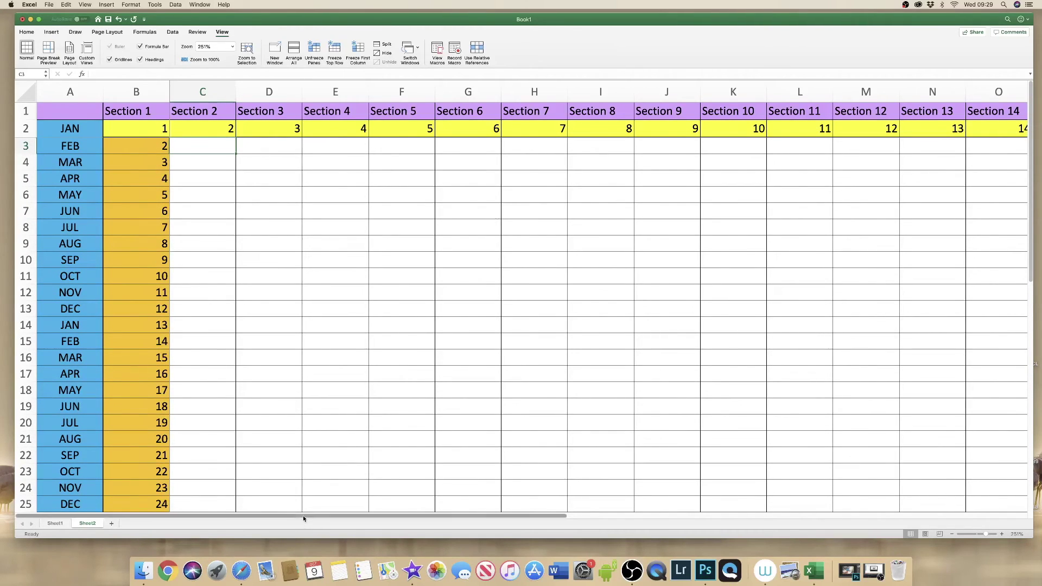
left_click_drag(305, 519, 215, 529)
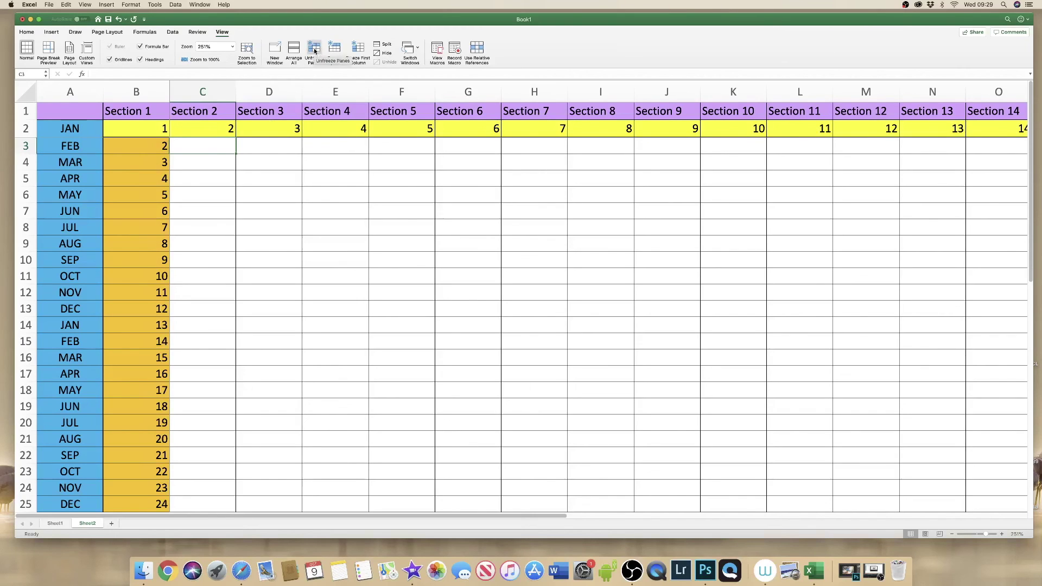
Unfreeze the panes on Sheet2 so columns A–B and the top rows scroll freely.
left_click(315, 51)
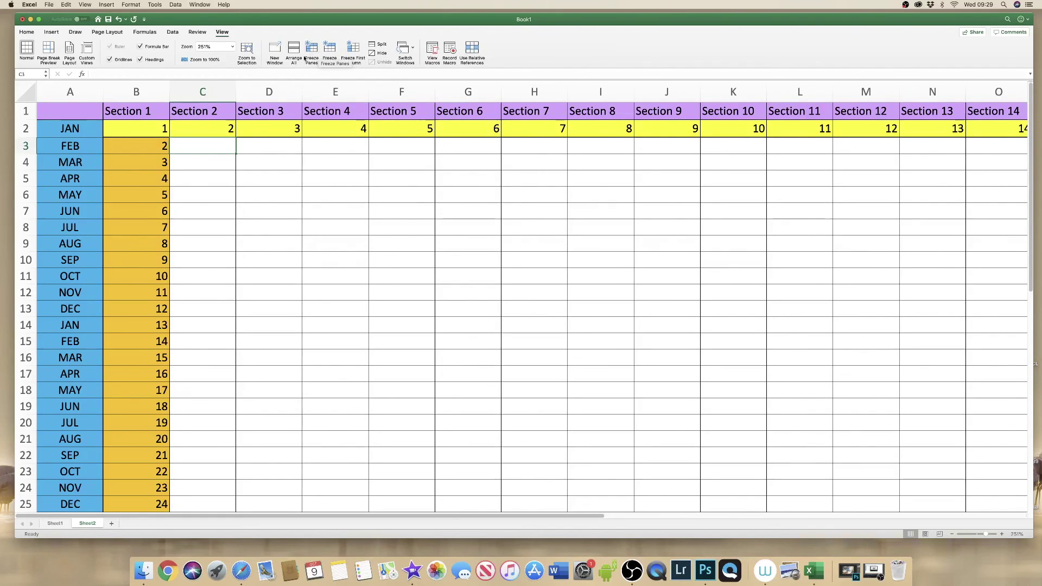